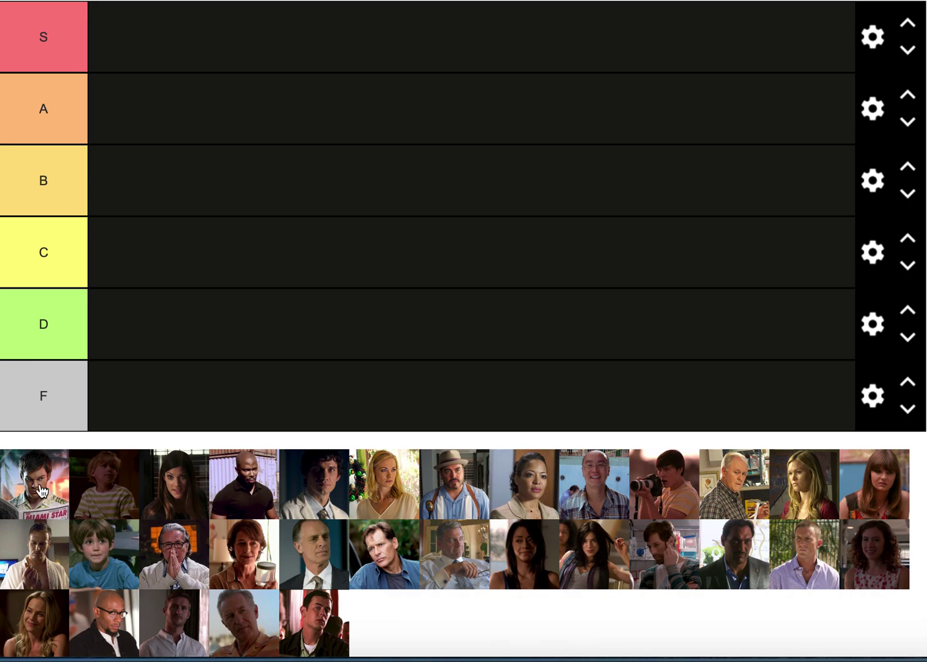
Rank the man with the Miami Star newspaper and the long-haired brunette in tier S, and the boy in the striped shirt in tier C
left_click_drag(48, 488, 208, 60)
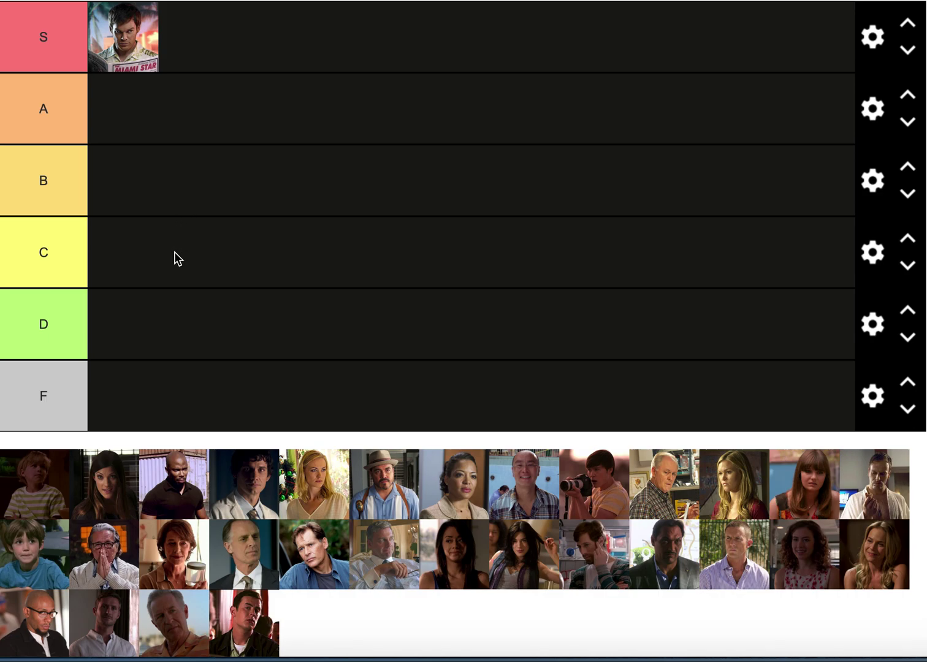
left_click_drag(28, 493, 311, 266)
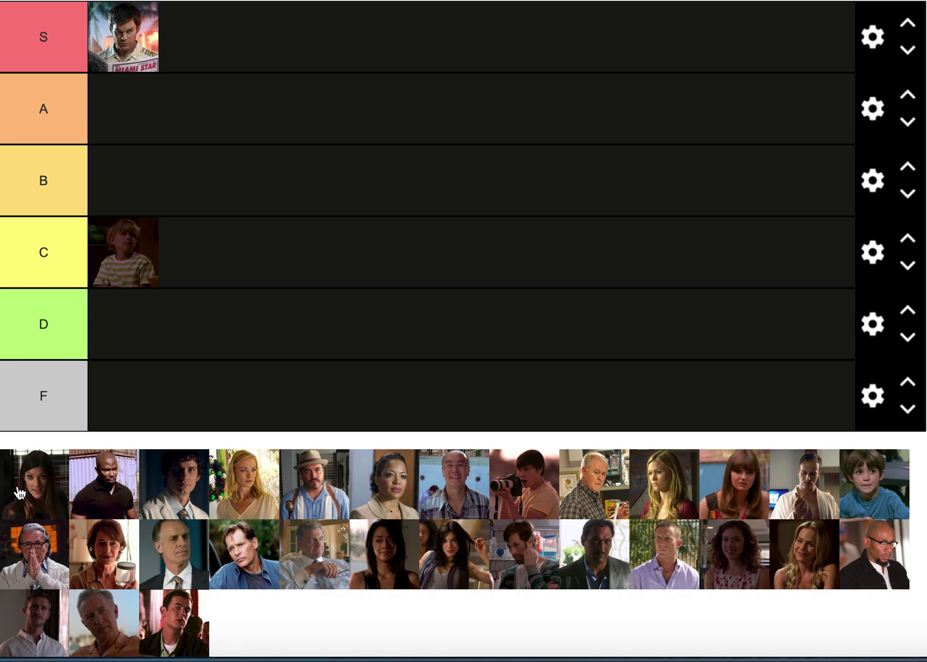
left_click_drag(18, 491, 301, 118)
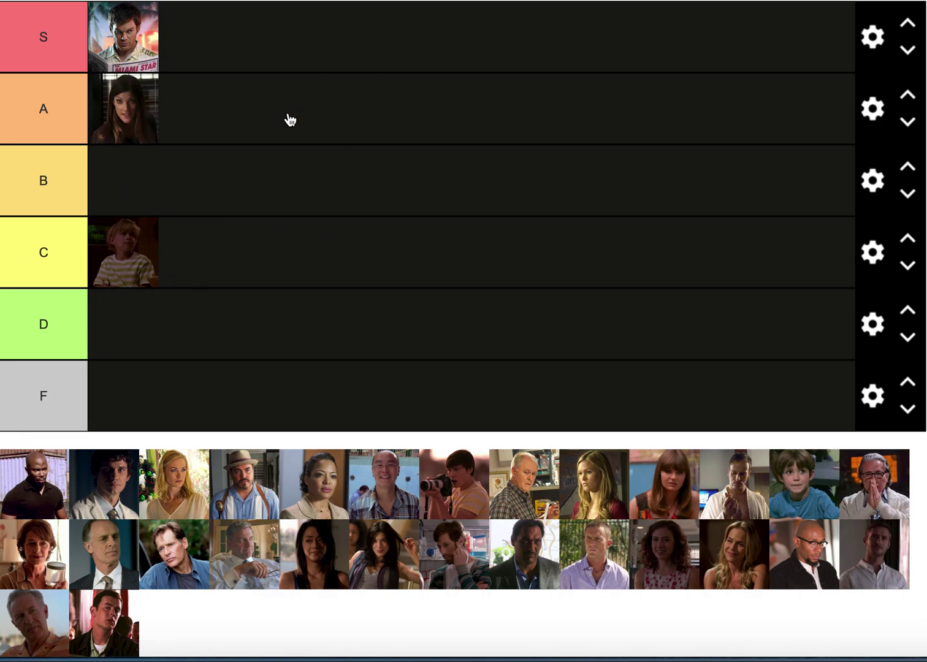
left_click_drag(150, 118, 213, 68)
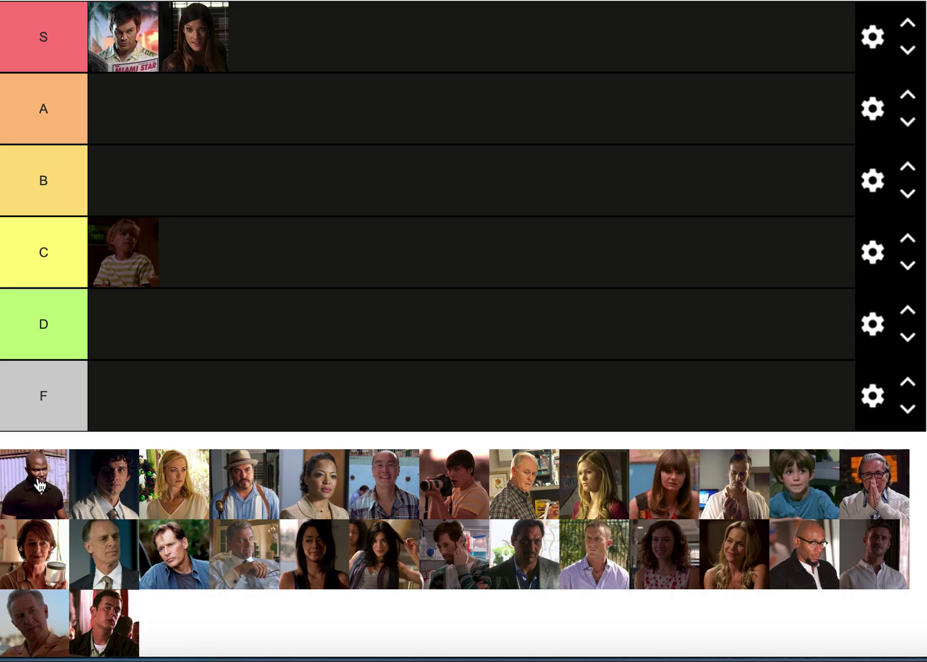
Place the man in the black polo shirt in tier A and the curly-haired man in the white jacket in tier S
left_click_drag(38, 484, 256, 180)
left_click_drag(114, 209, 155, 134)
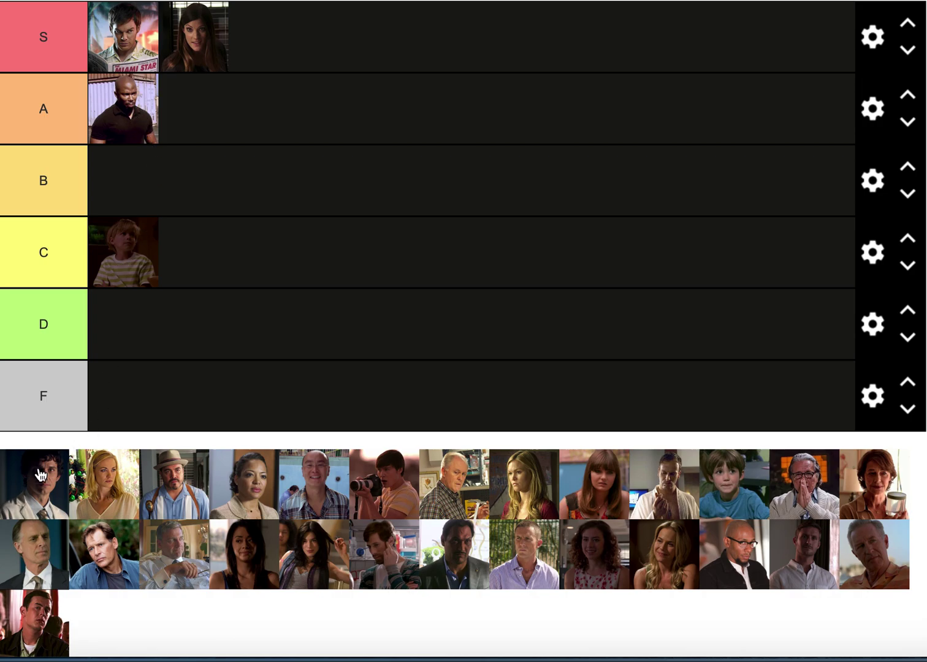
scroll(48, 468, "down", 1)
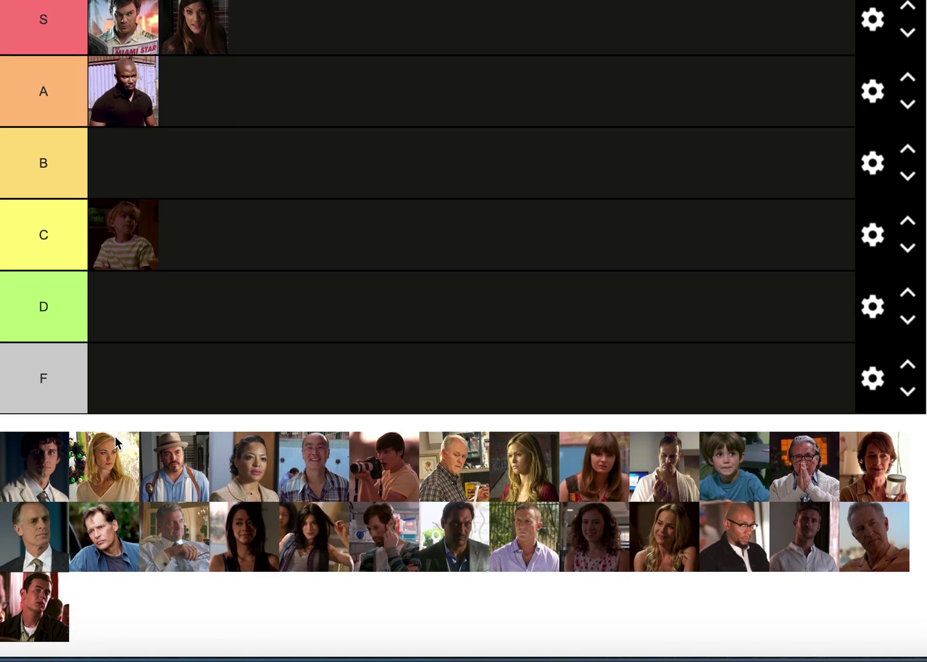
scroll(49, 464, "up", 2)
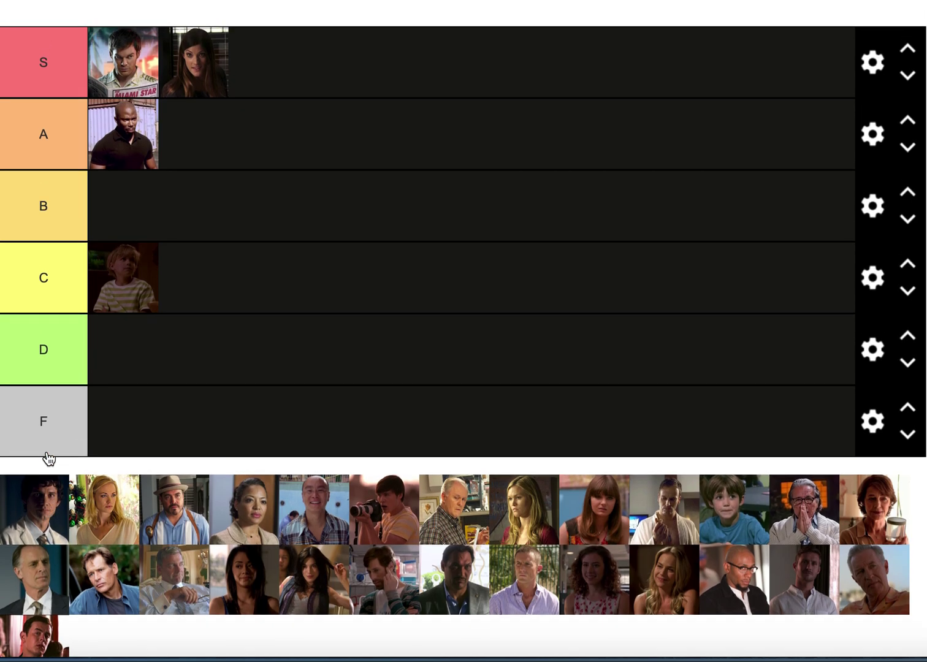
left_click_drag(48, 481, 416, 85)
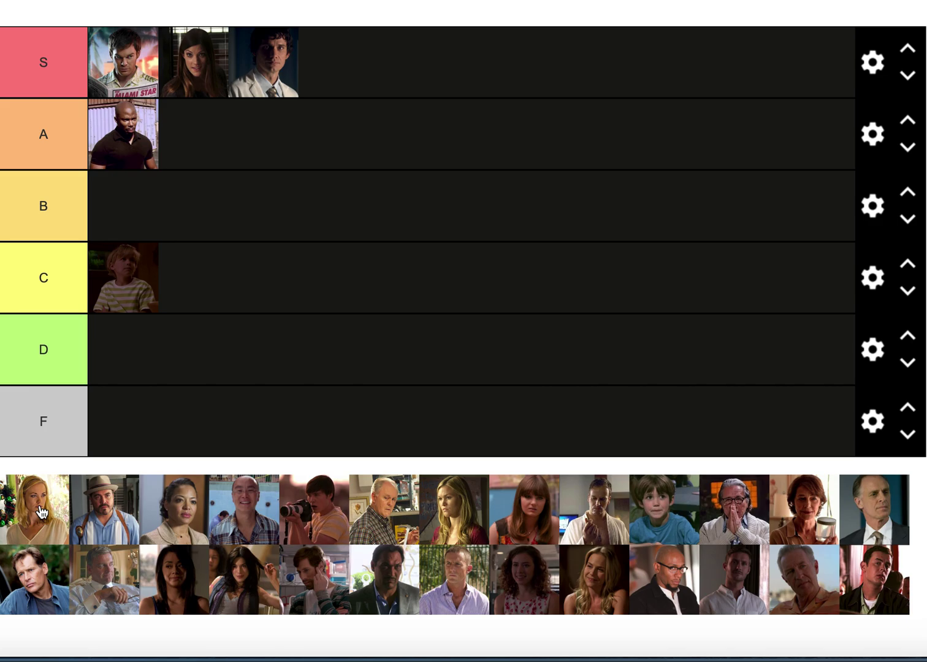
Put the blonde in the cream top in tier F, the man in the hat in A, and the woman in the beige blazer in C
left_click_drag(42, 512, 105, 443)
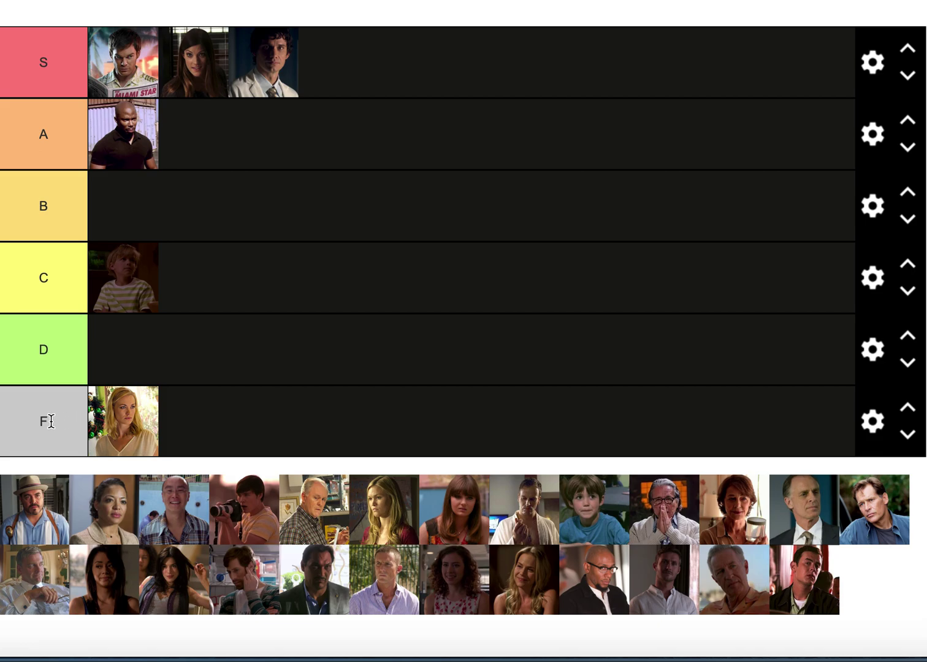
left_click_drag(47, 506, 339, 159)
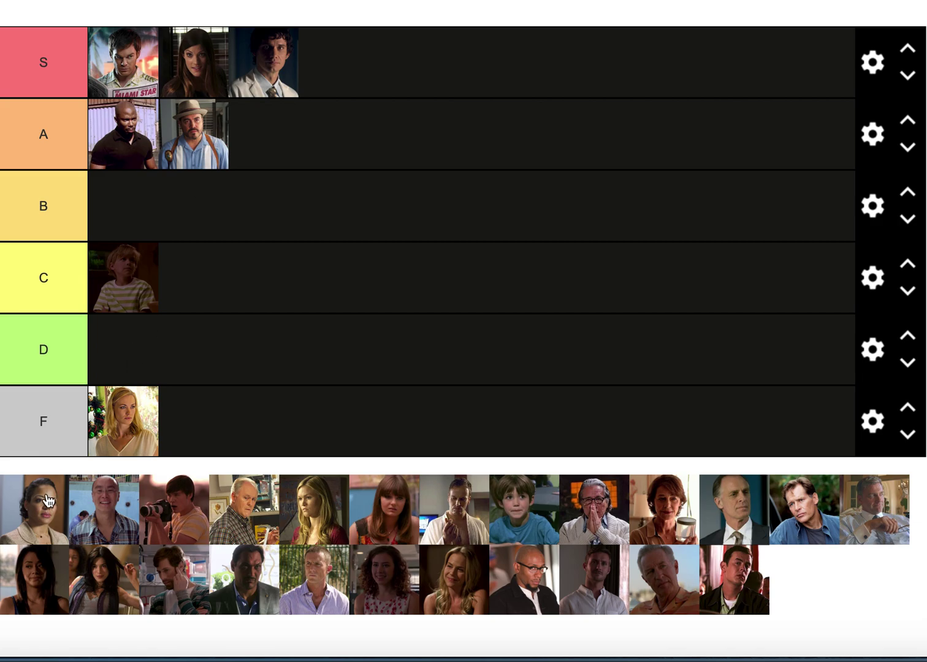
left_click_drag(48, 503, 260, 299)
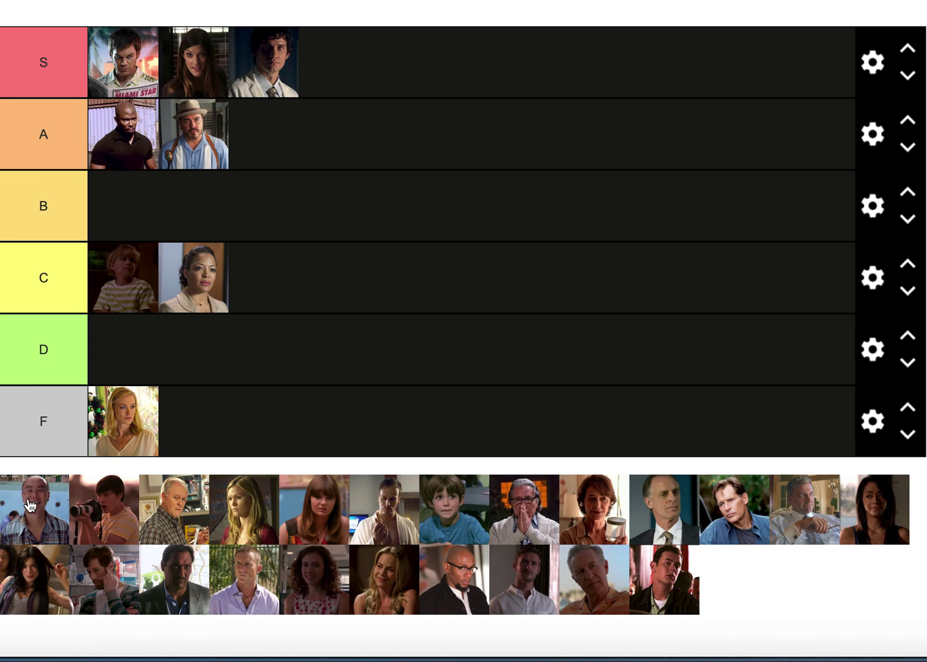
Place the smiling bald man in the plaid shirt in tier A and the young man holding a camera in tier D
scroll(84, 414, "down", 1)
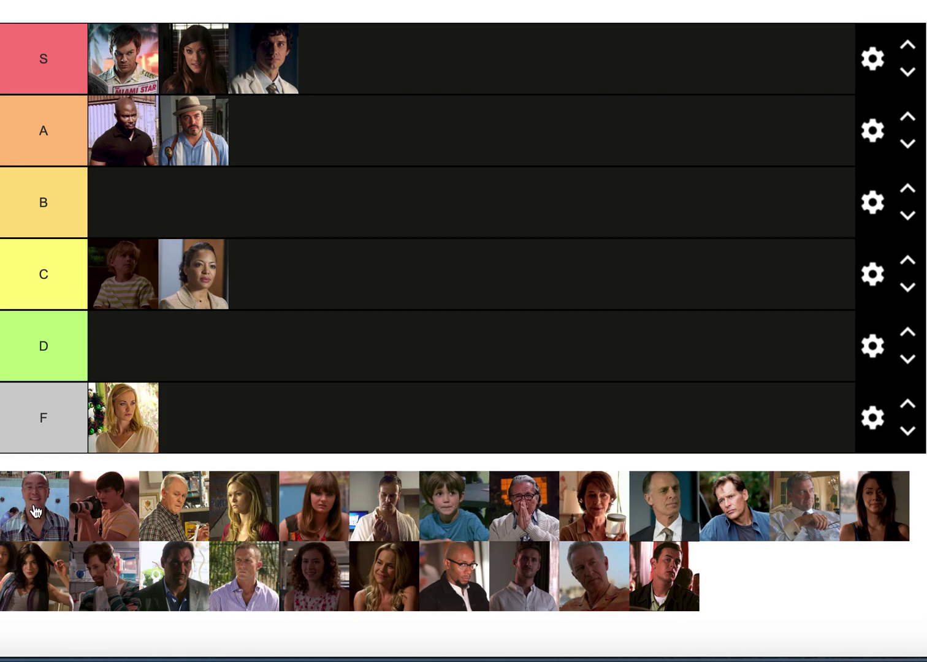
left_click_drag(37, 514, 310, 234)
left_click_drag(136, 198, 265, 145)
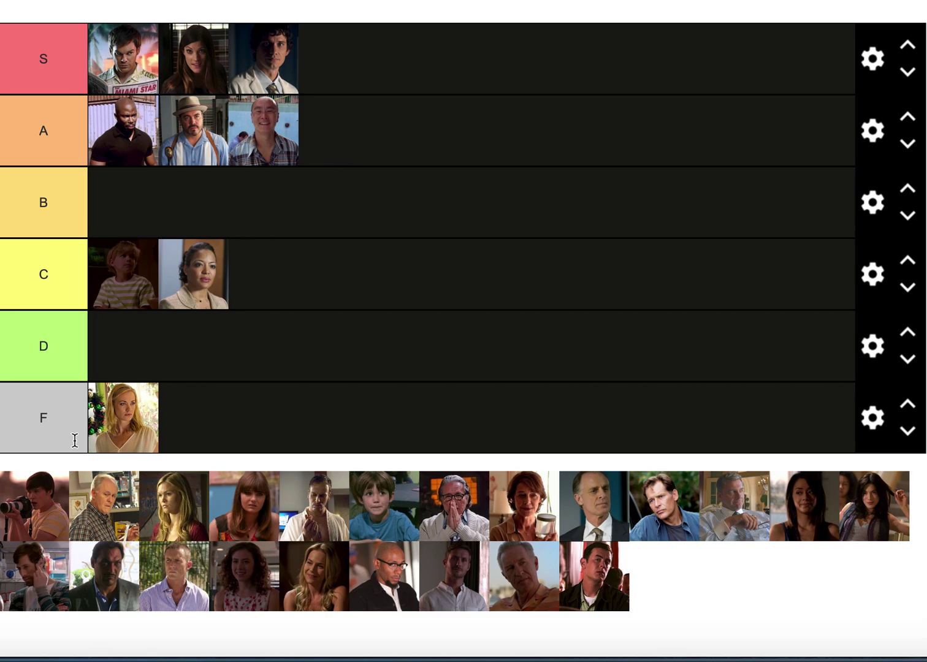
left_click_drag(36, 500, 283, 339)
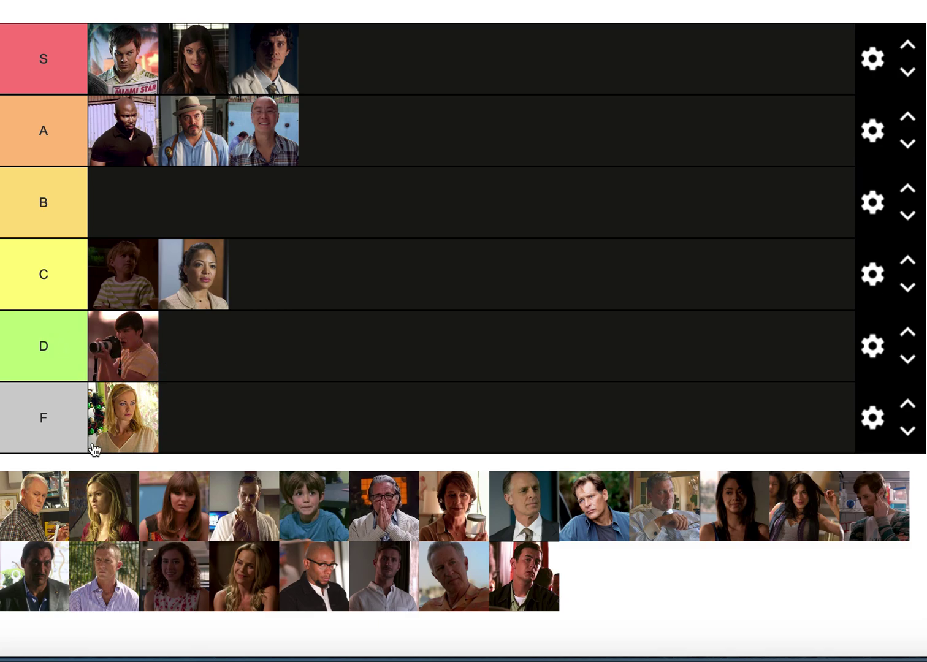
Rank the older balding man in the plaid shirt in tier S and the blonde woman in the dark red top in tier B
left_click_drag(41, 514, 360, 234)
left_click_drag(135, 202, 377, 73)
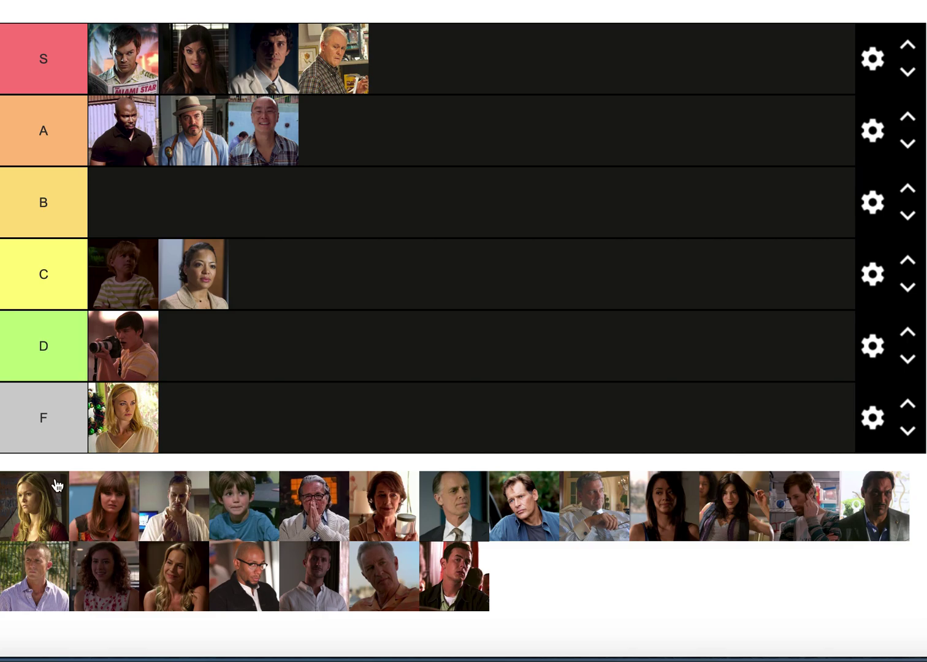
left_click_drag(38, 506, 214, 214)
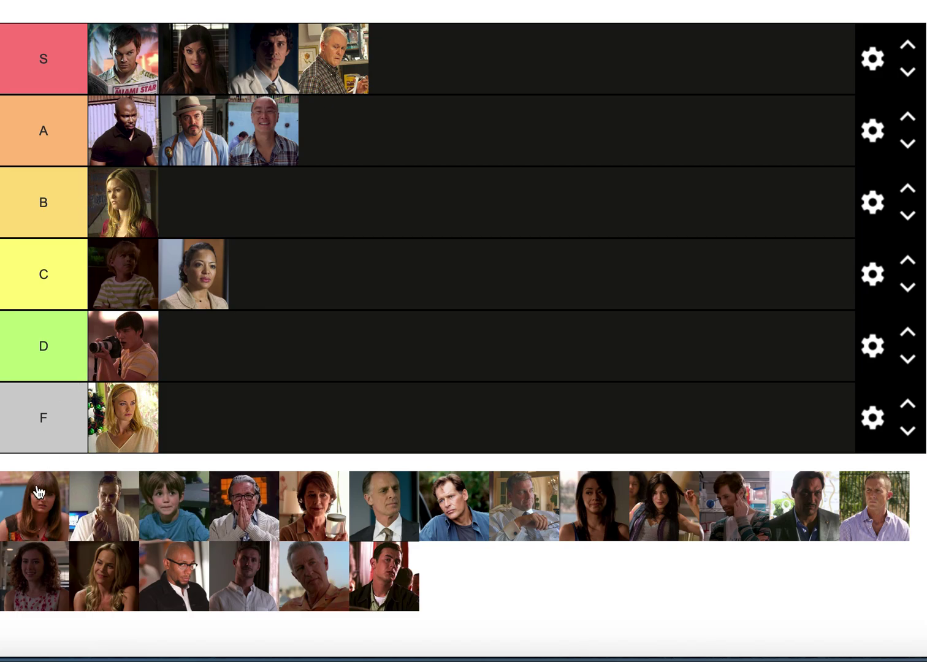
Place the red-haired woman and the boy in the blue shirt in tier C, and the man in the open white shirt in tier A
left_click_drag(38, 496, 320, 257)
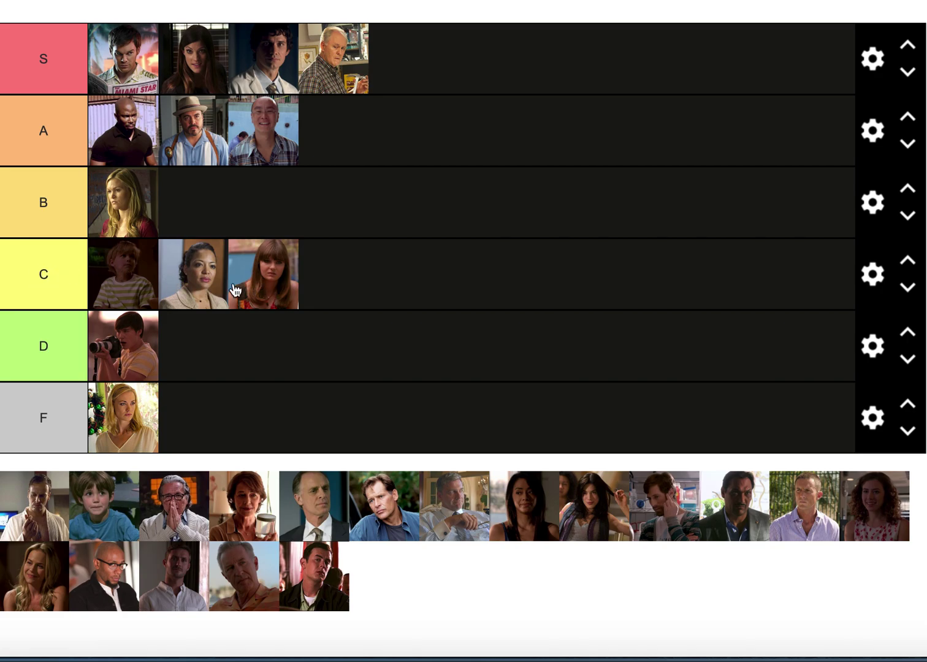
left_click_drag(52, 535, 382, 233)
left_click_drag(192, 198, 368, 116)
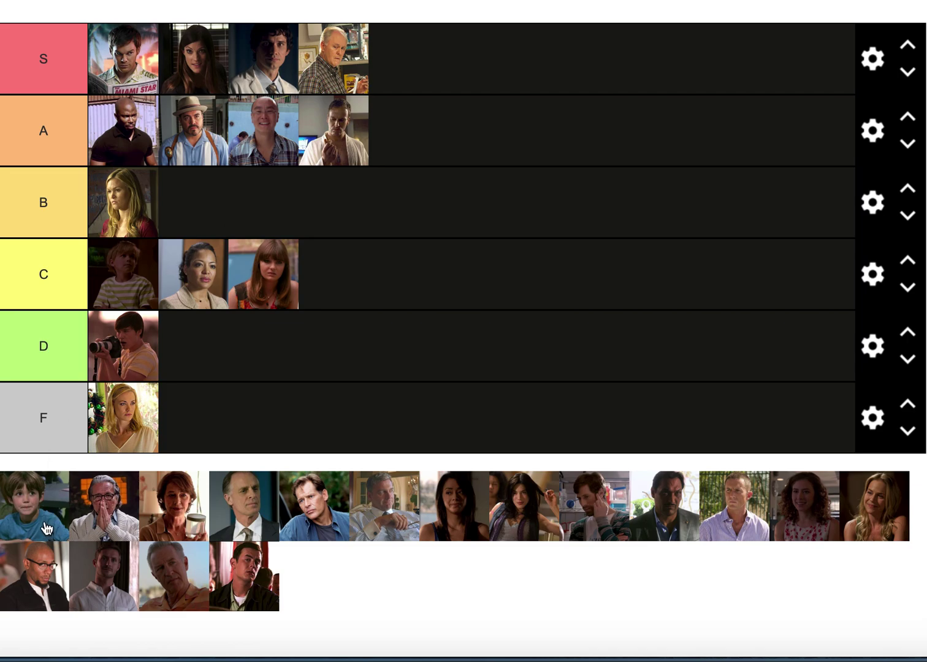
left_click_drag(41, 523, 391, 288)
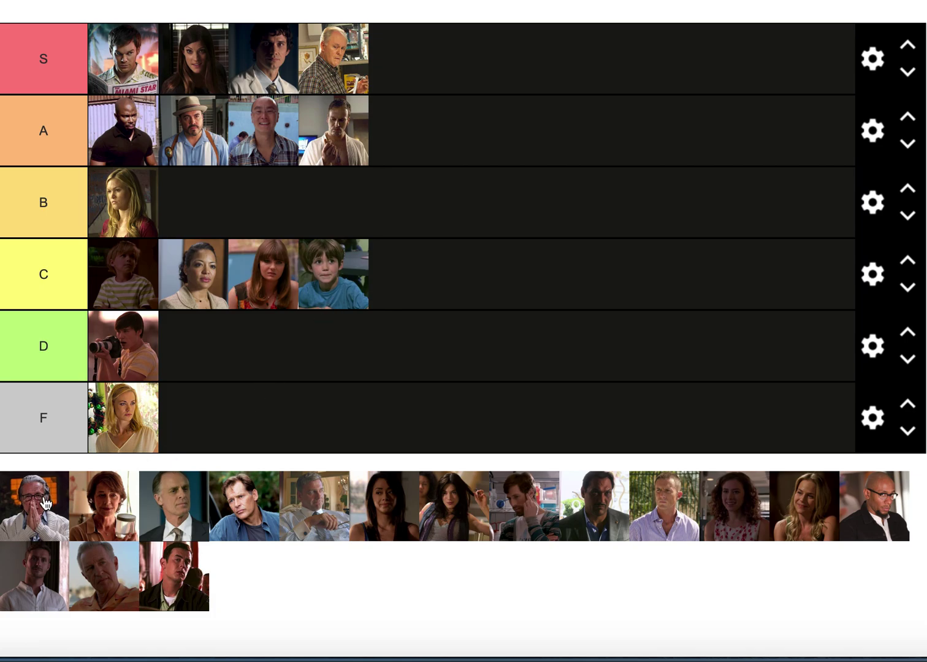
Rank the man with glasses and clasped hands in tier B, the woman holding a jar in D, and the balding man in a suit in A
left_click_drag(44, 503, 425, 215)
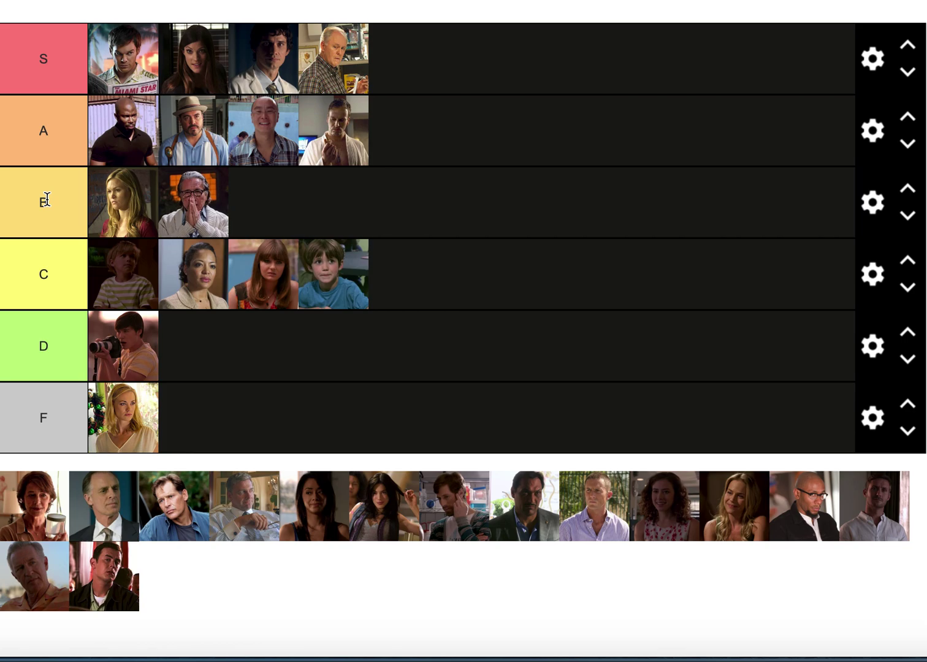
left_click_drag(46, 514, 291, 369)
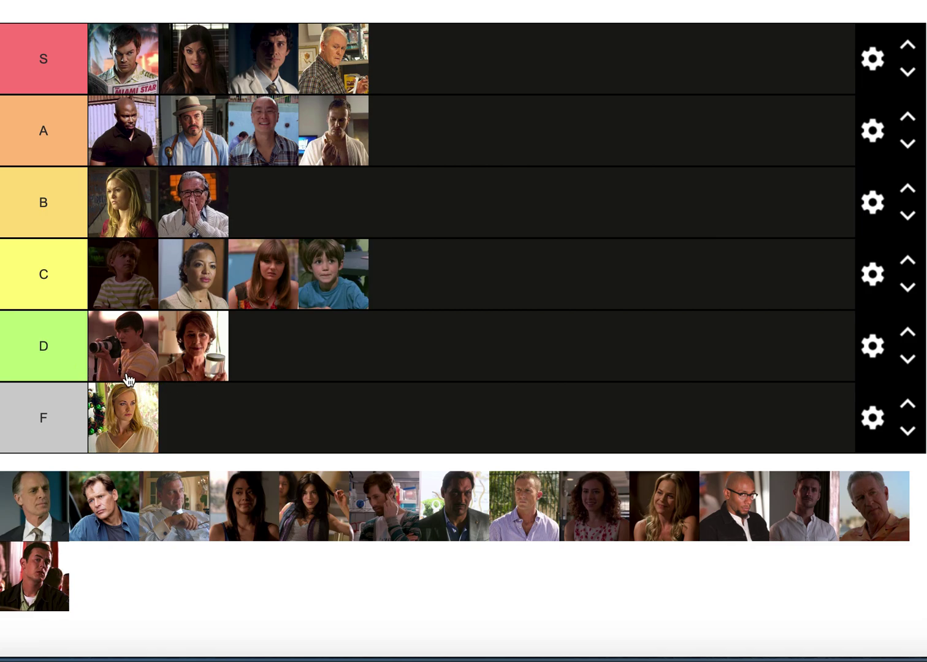
left_click_drag(27, 512, 449, 119)
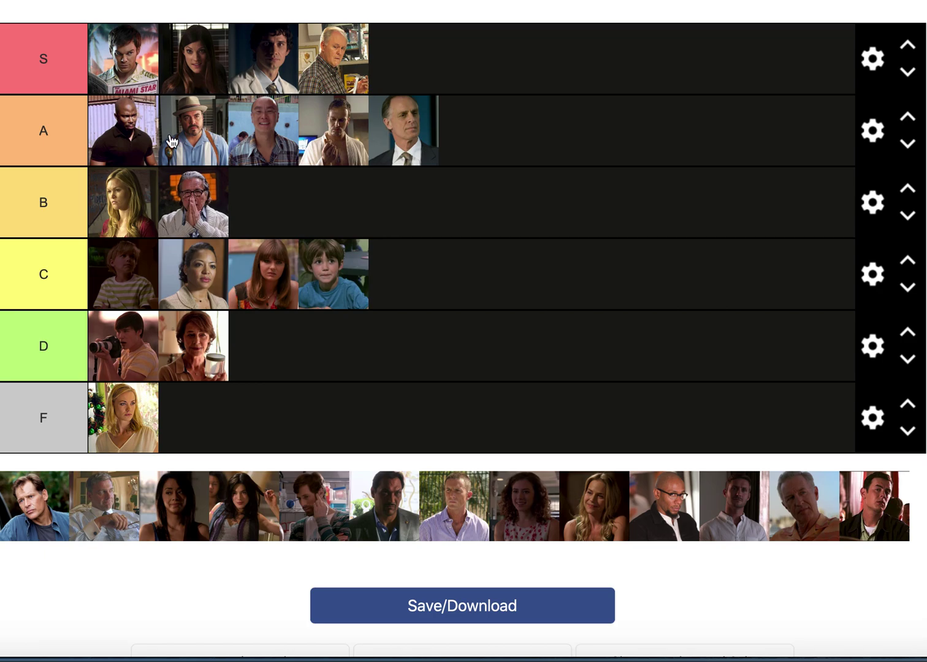
Add the man in the blue shirt and the grey-haired man in the pale shirt to tier B
left_click_drag(47, 525, 372, 244)
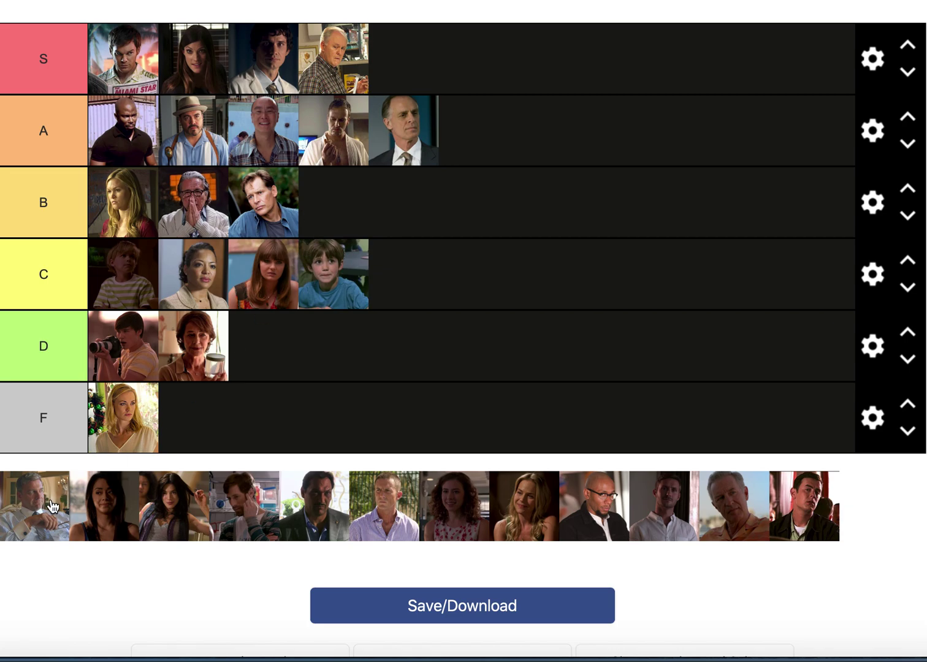
left_click_drag(56, 506, 395, 234)
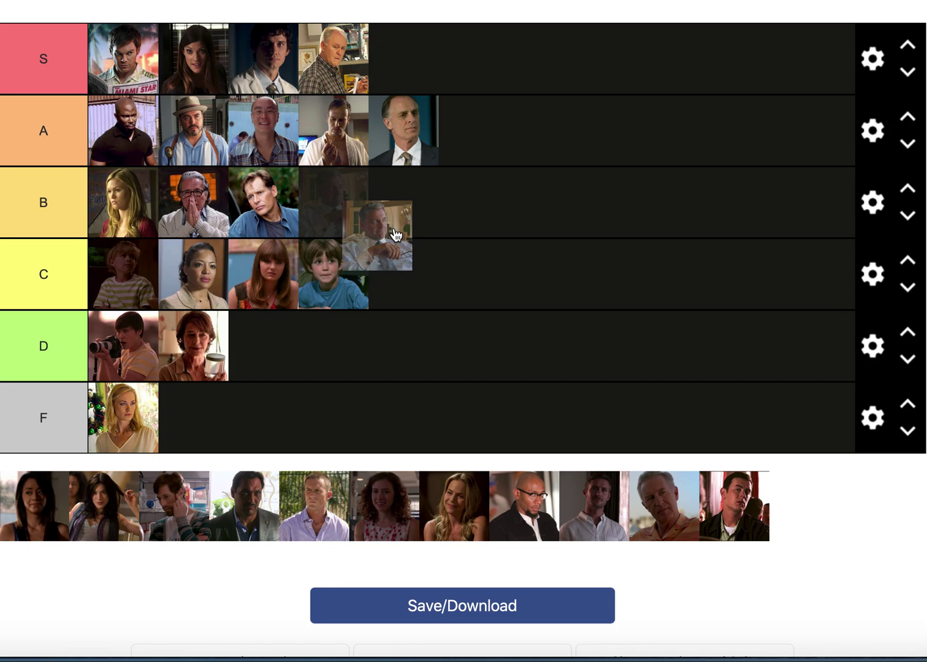
left_click_drag(395, 235, 394, 233)
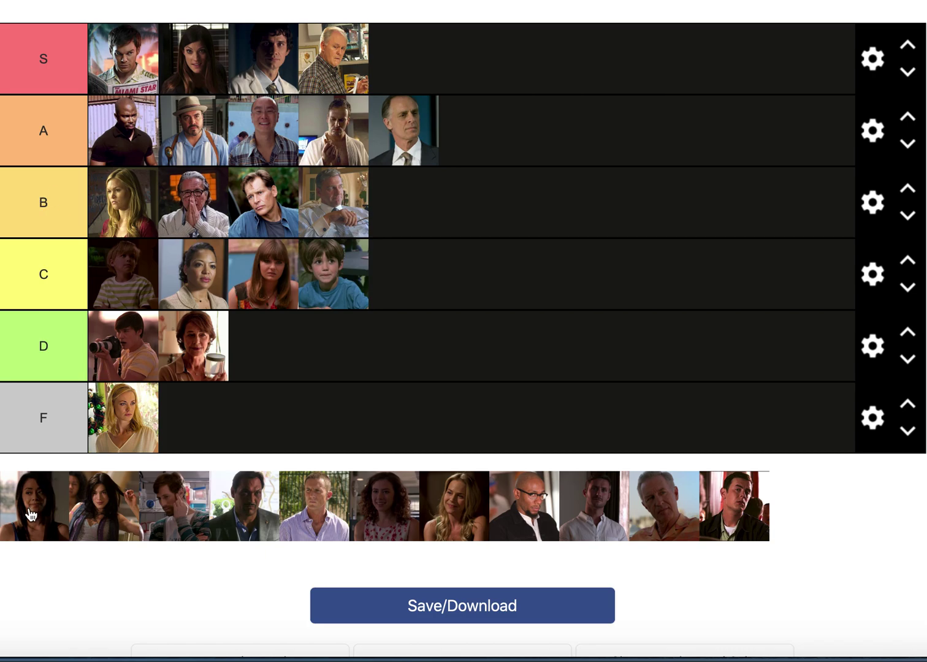
Place the next two dark-haired women in tier C and the bearded man with his hand to his head in tier D
left_click_drag(32, 514, 438, 251)
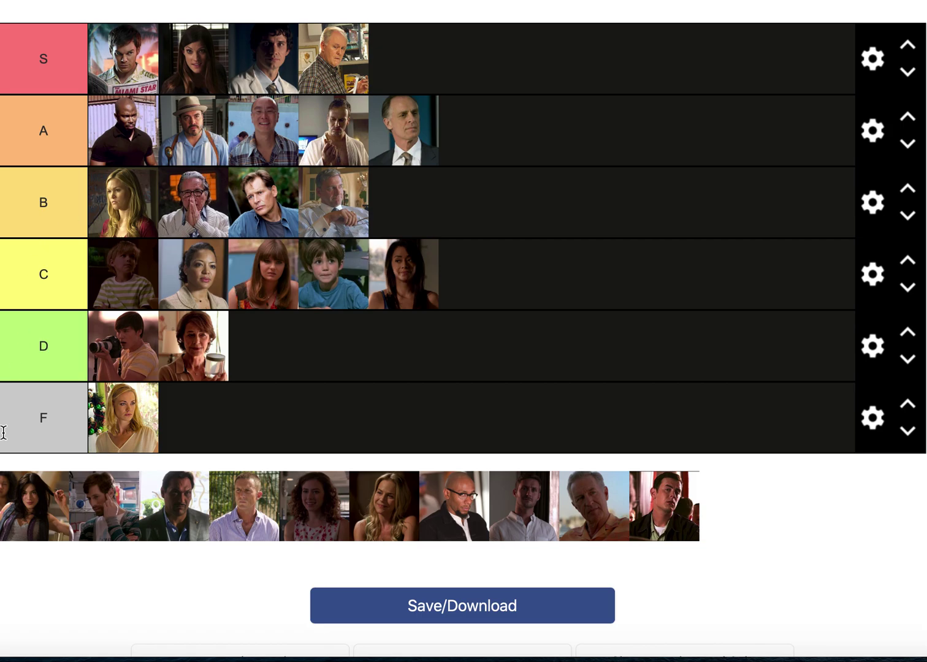
left_click_drag(40, 528, 564, 287)
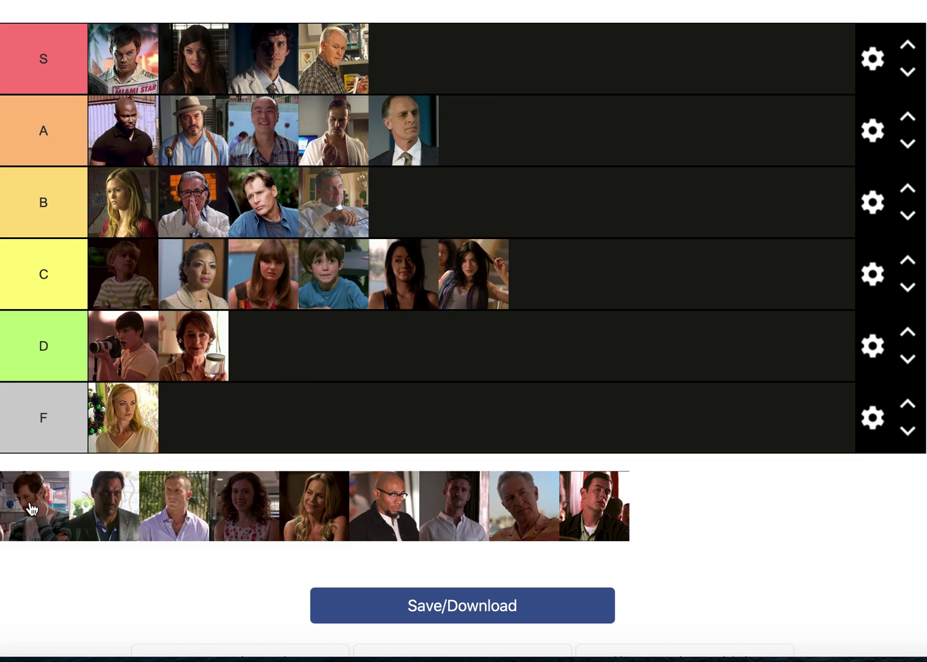
left_click_drag(34, 508, 453, 336)
left_click_drag(270, 337, 420, 327)
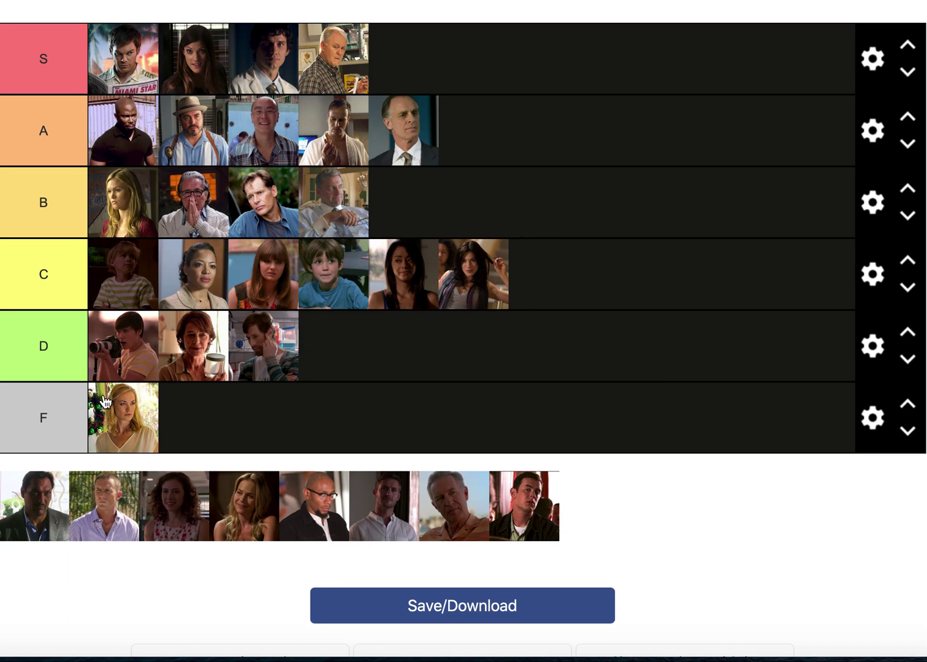
Rank the man in the dark suit jacket and the man in the lavender shirt in tier B, and the curly-haired woman in tier D
left_click_drag(34, 506, 454, 215)
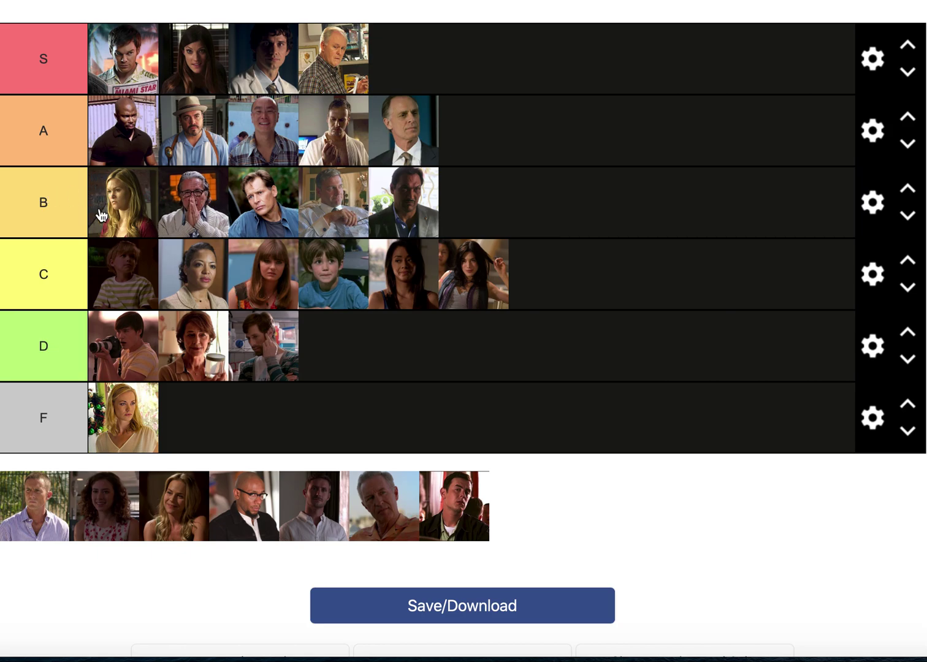
left_click_drag(41, 505, 621, 233)
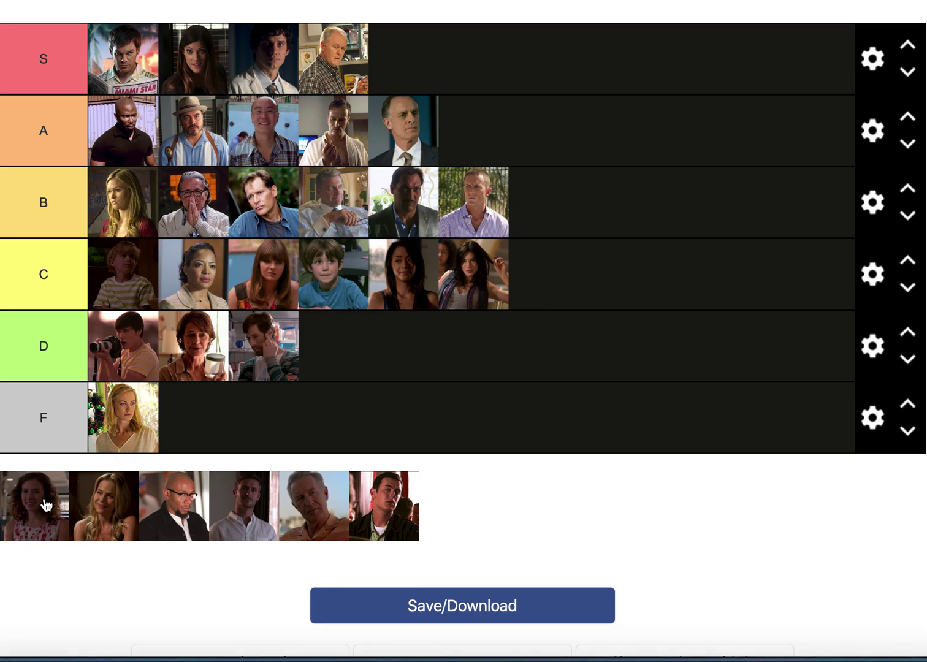
left_click_drag(44, 503, 474, 325)
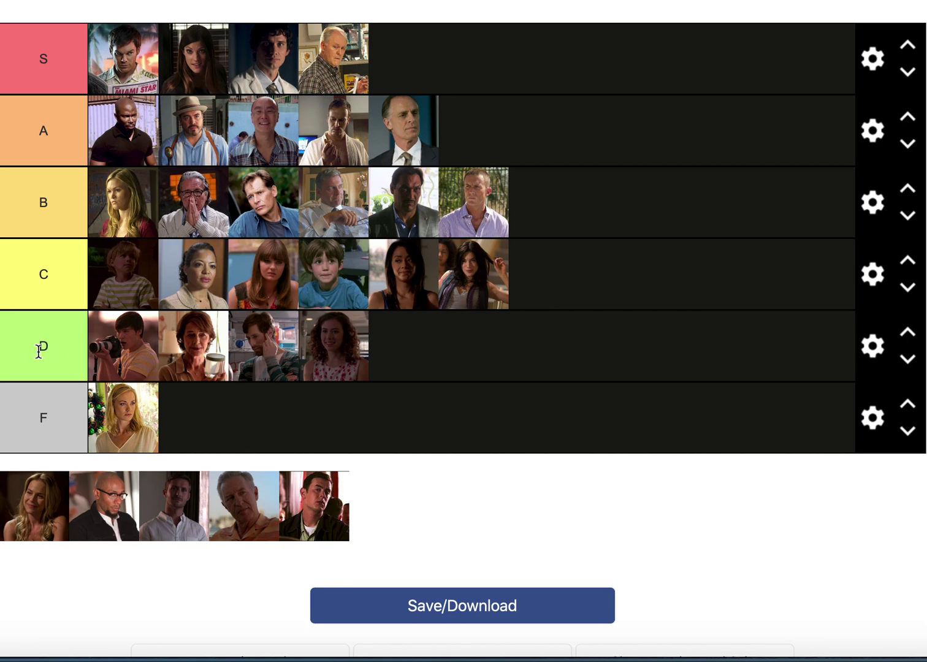
Place the smiling blonde woman in tier A and the four remaining men at the end of tier B
left_click_drag(28, 520, 524, 141)
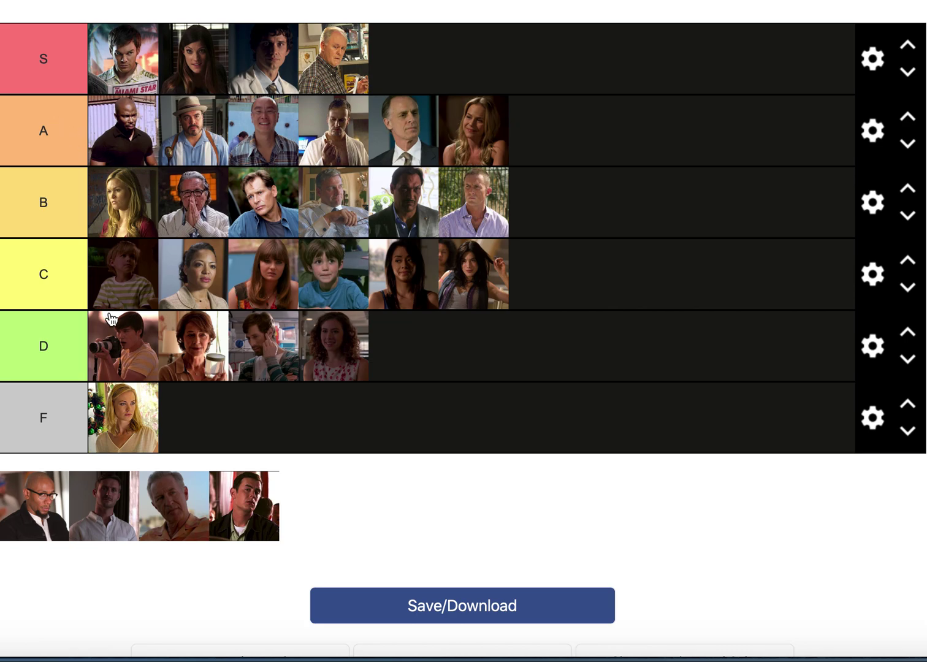
left_click_drag(34, 504, 584, 185)
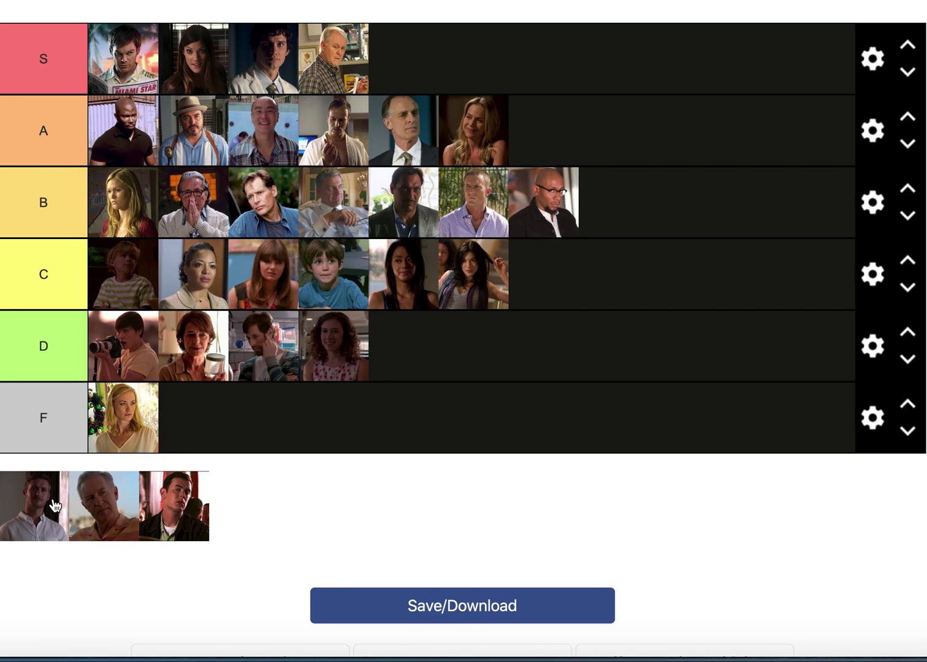
left_click_drag(33, 509, 639, 228)
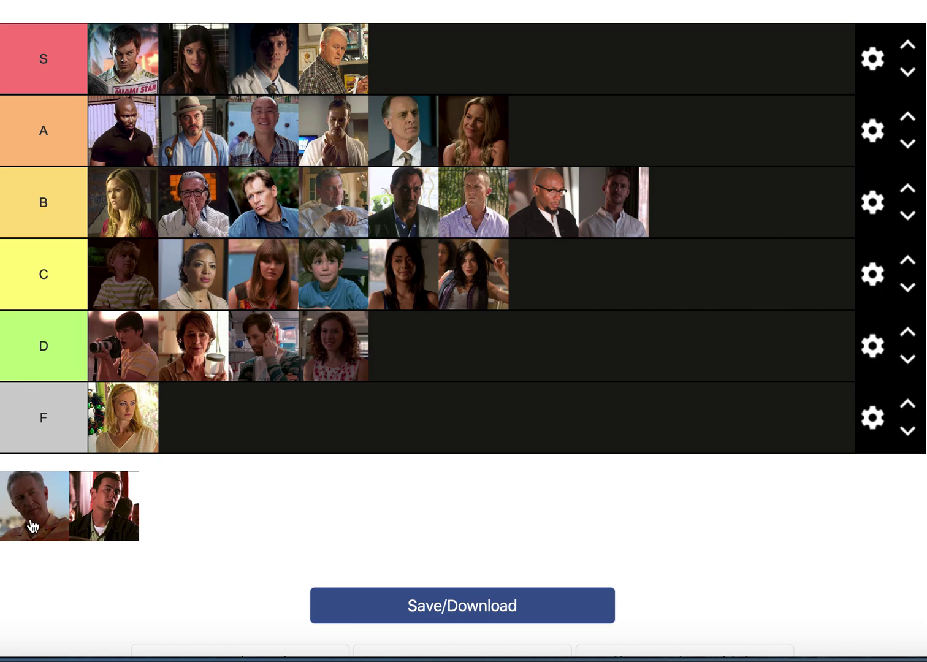
left_click_drag(42, 504, 710, 237)
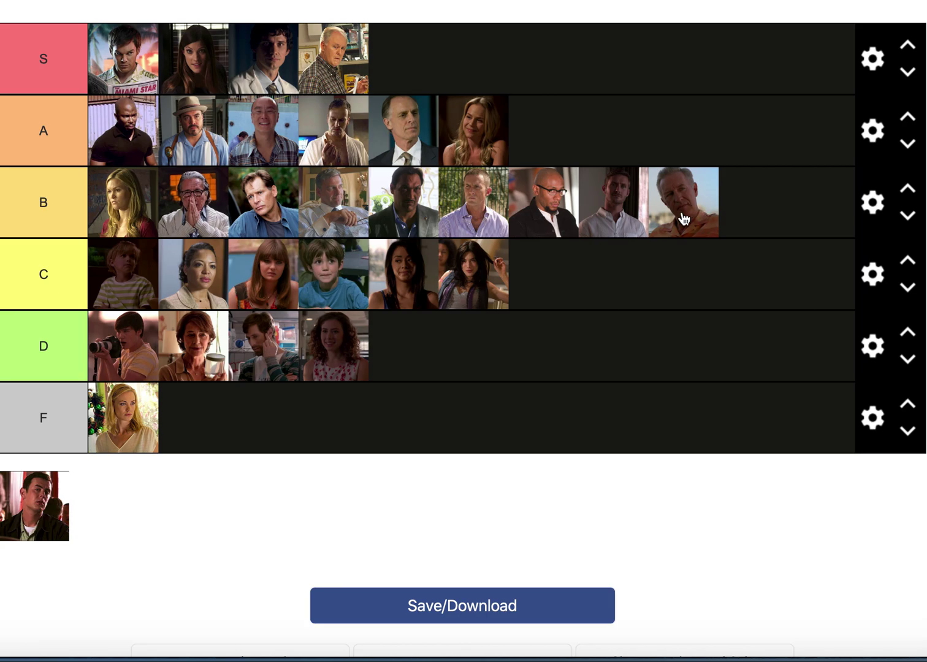
left_click_drag(46, 514, 747, 227)
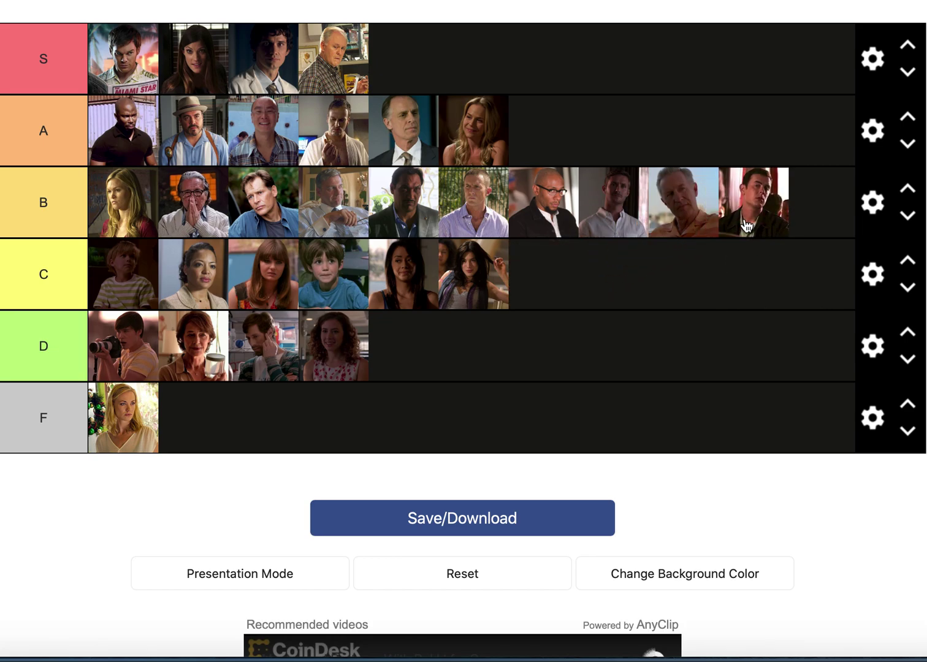